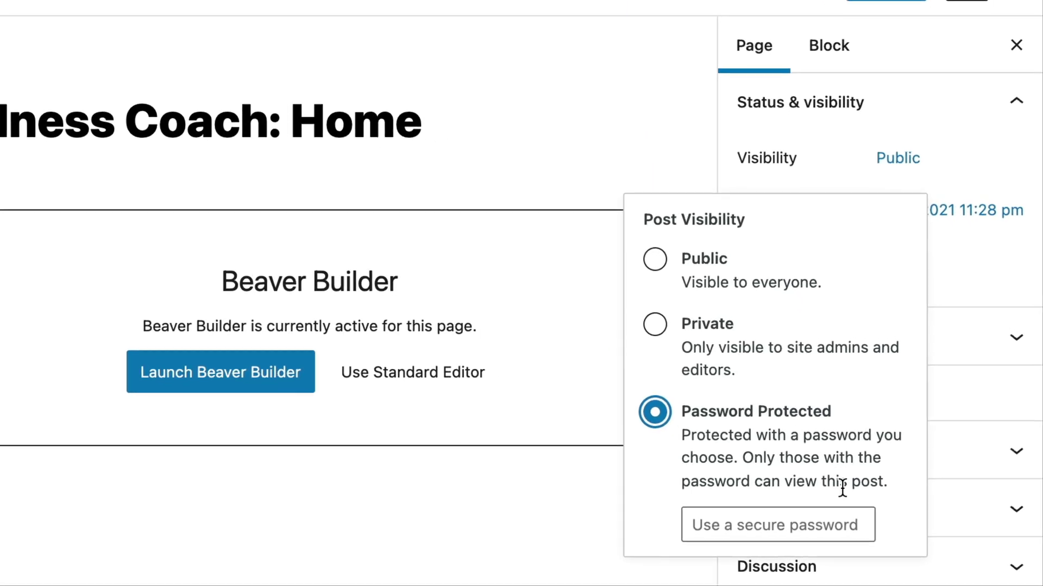
Type the Home page password and submit it to unlock the page
click(825, 525)
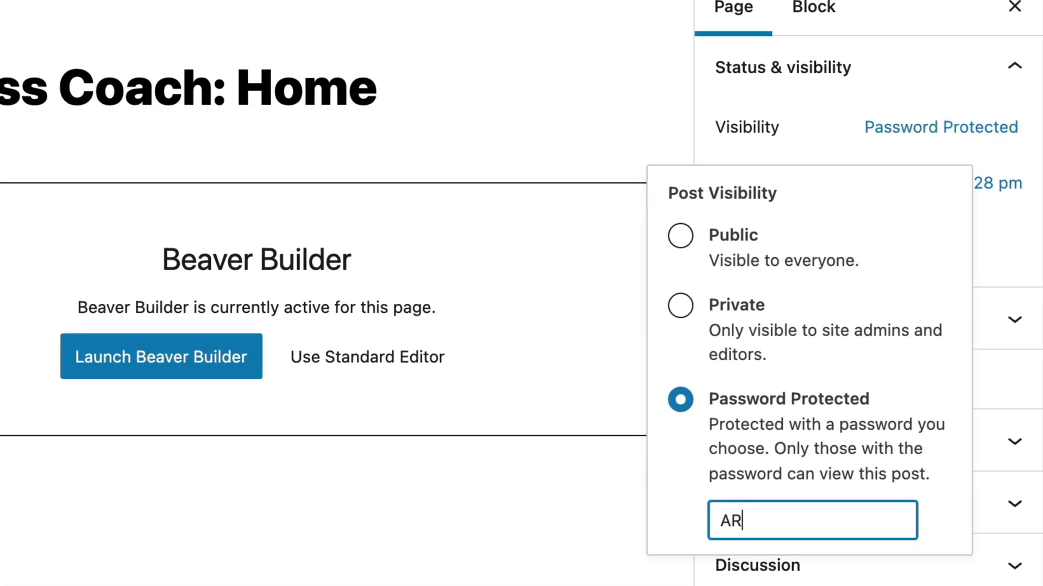
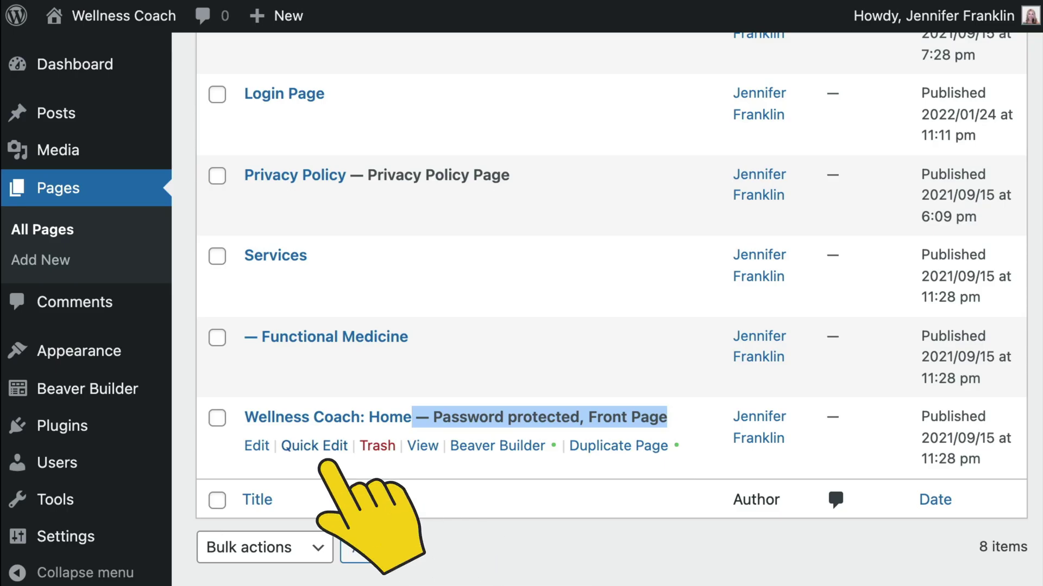
click(314, 446)
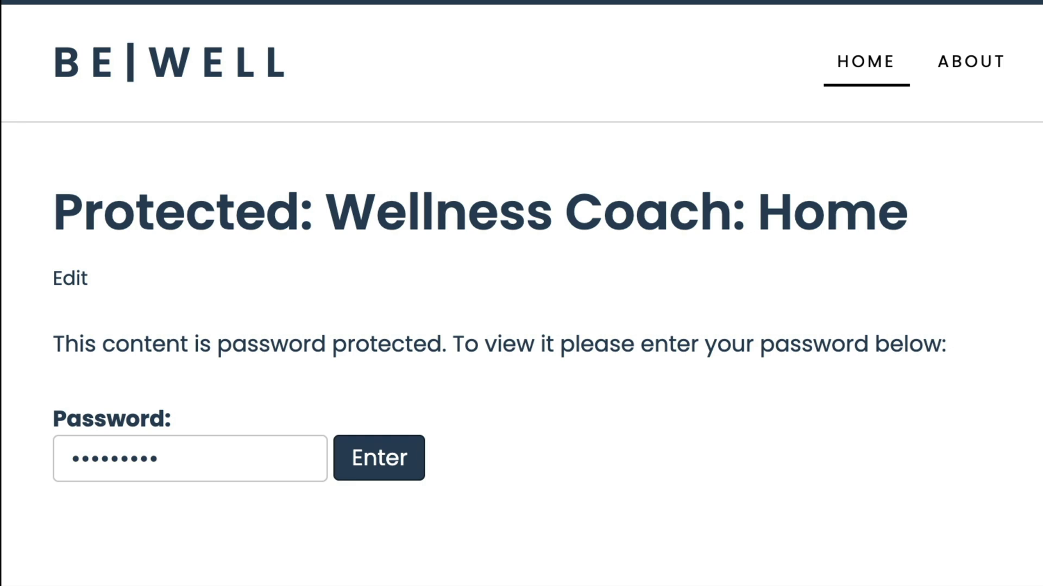
key(Return)
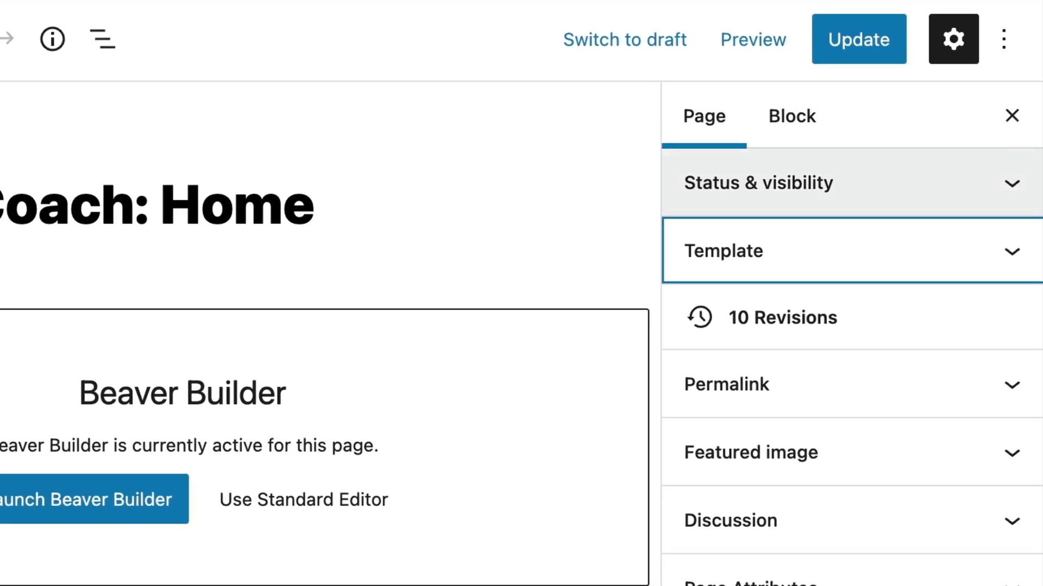
Show the Home page's Page settings with Status & visibility expanded, showing Public
click(1005, 205)
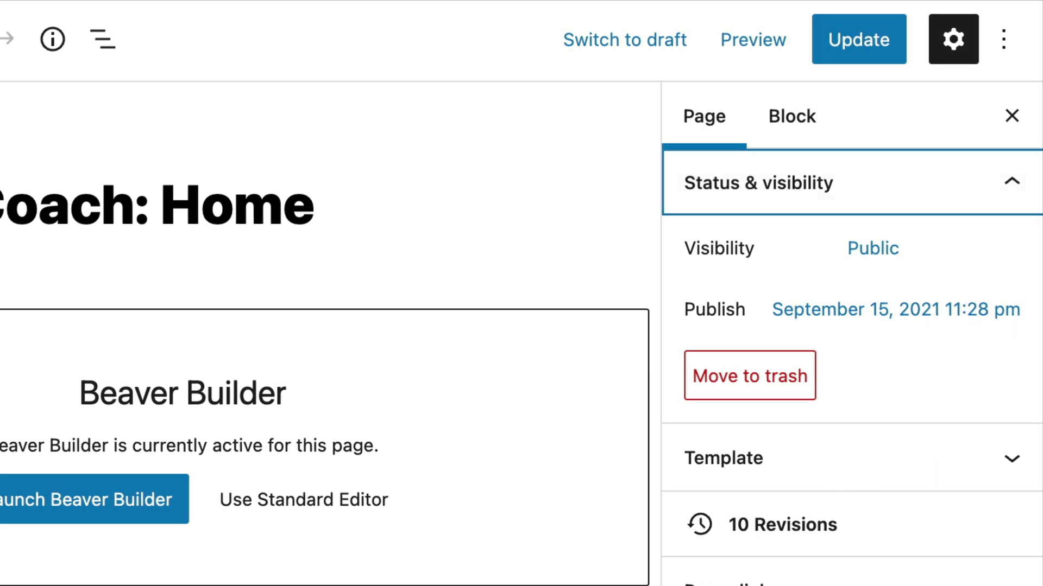
key(ctrl+shift+comma)
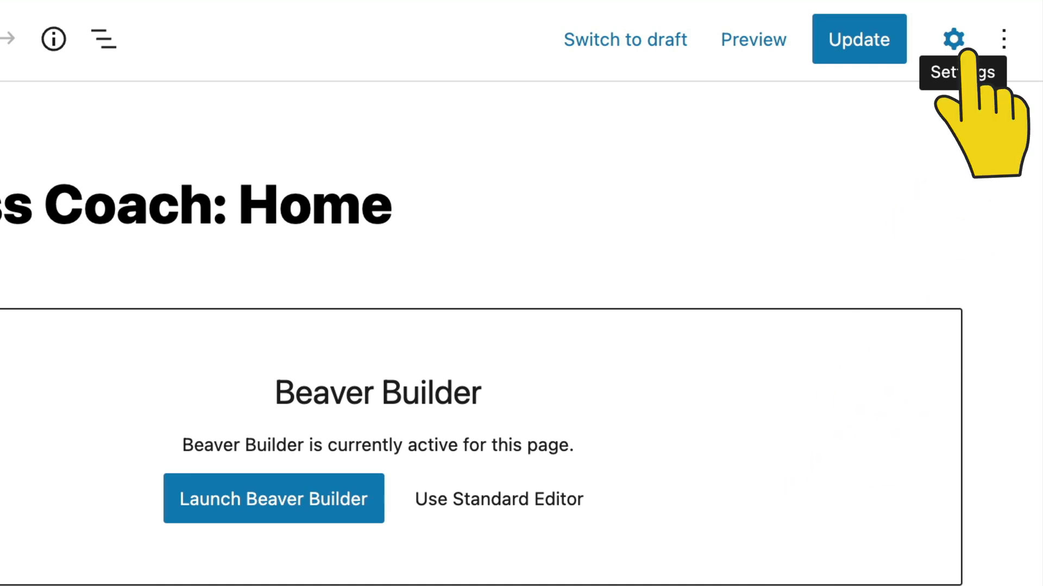
click(953, 39)
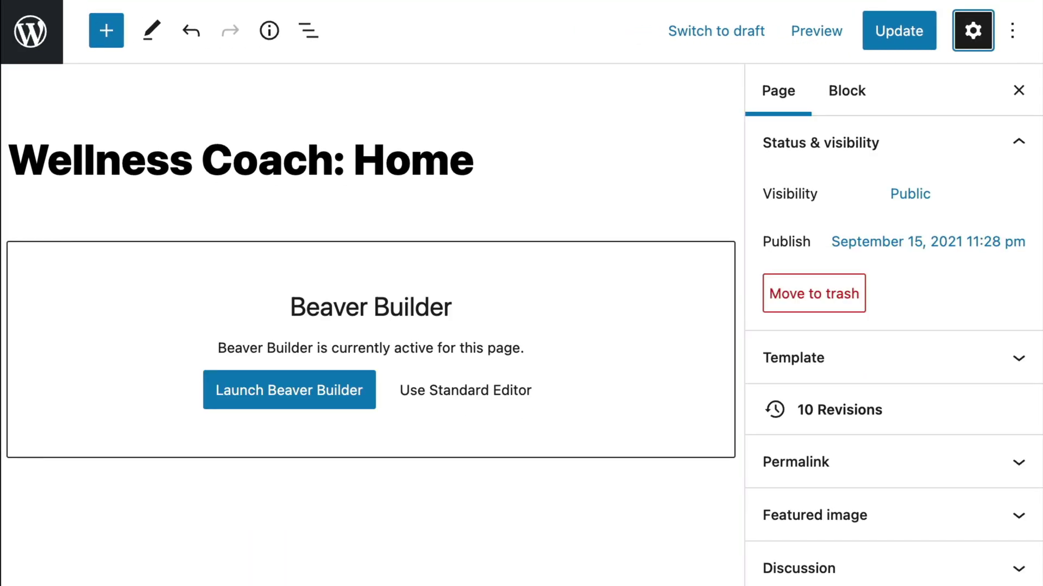
click(778, 91)
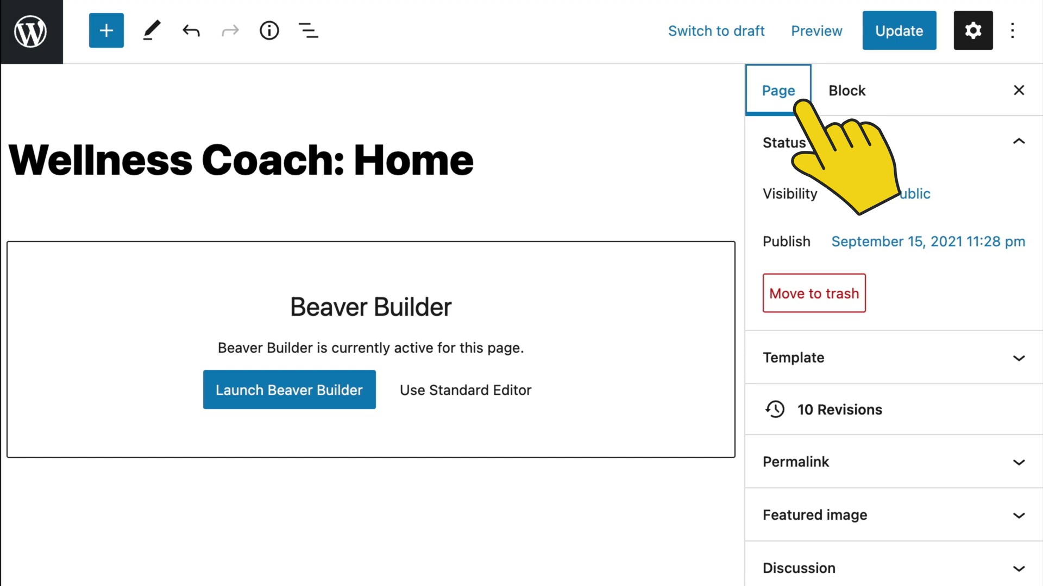
Switch the Home page visibility from Public to Password Protected and enter a password
click(820, 143)
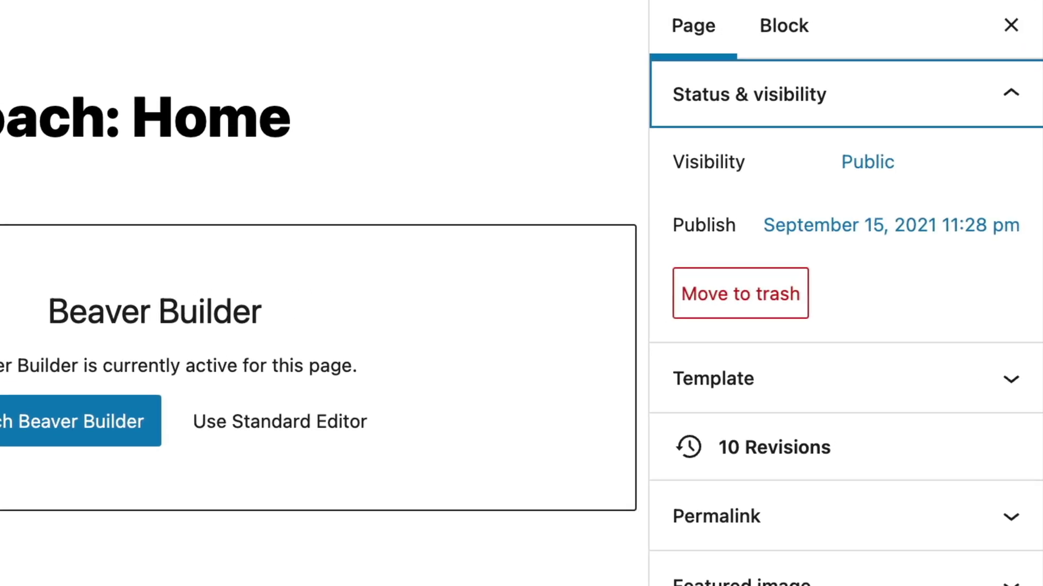
click(888, 181)
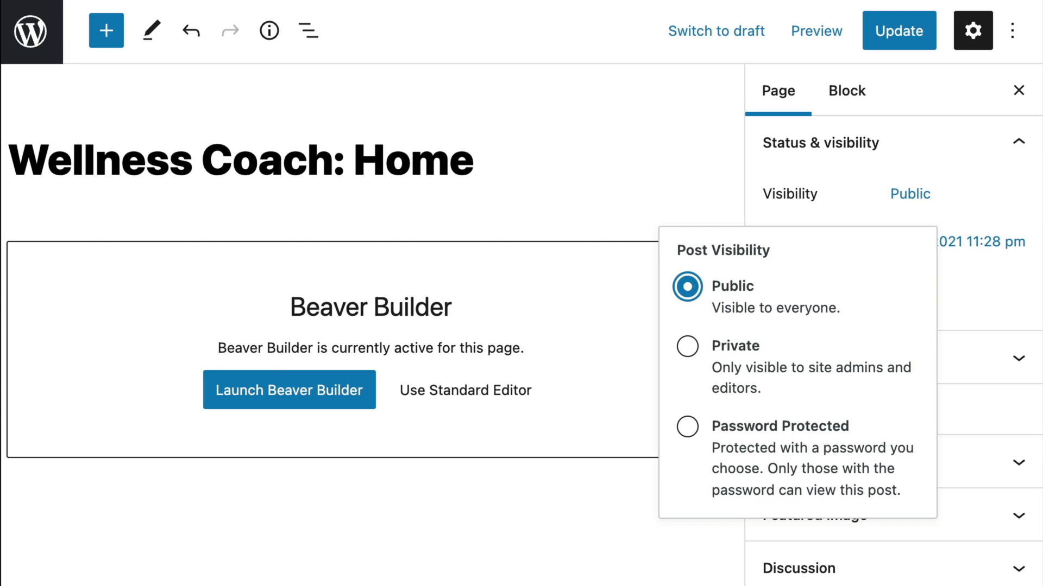
click(687, 426)
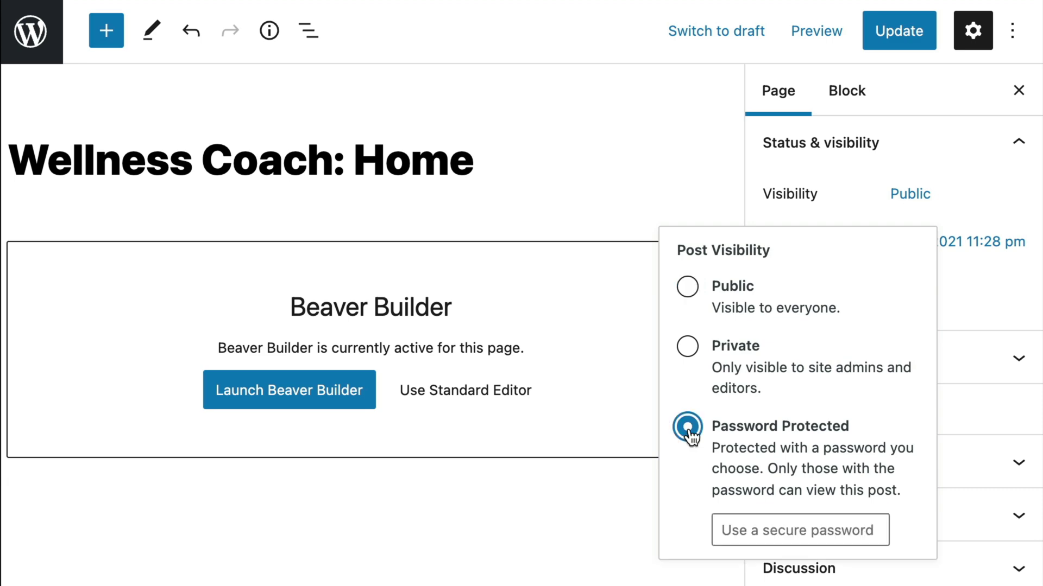
click(798, 531)
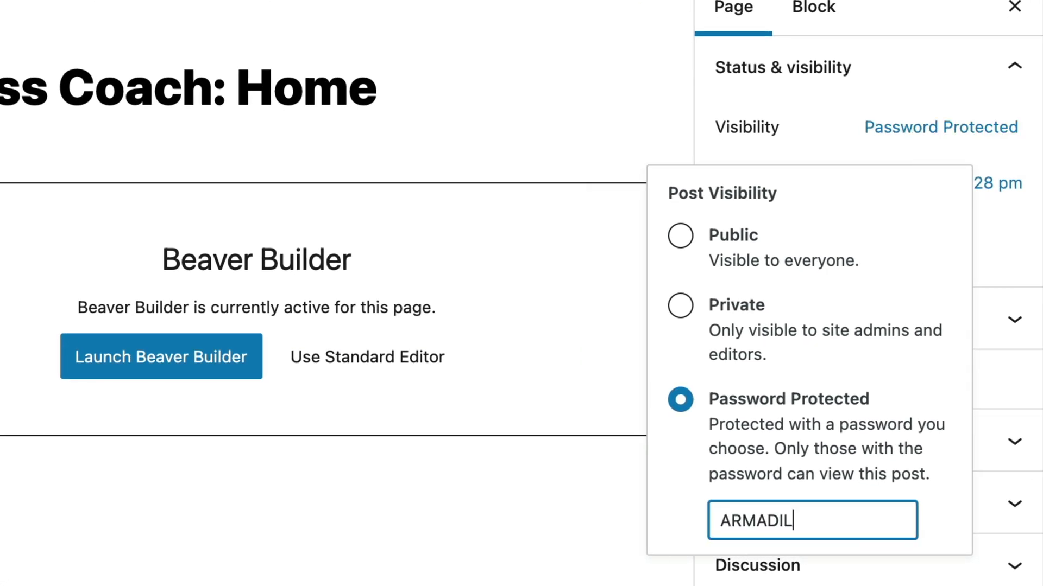
key(Return)
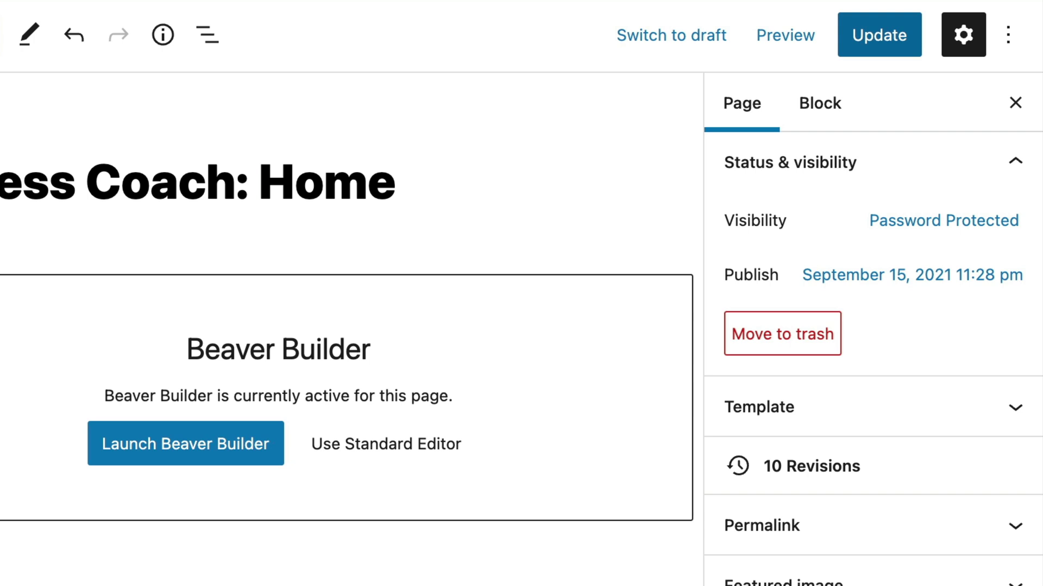
Update the Home page, then paste its password on the live site to view the content
click(899, 30)
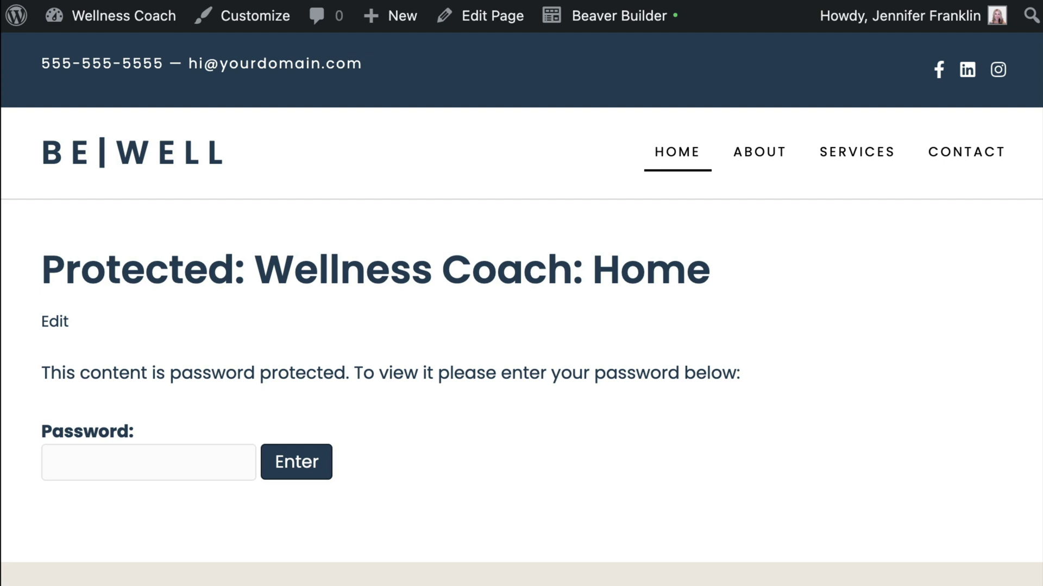
key(ctrl+v)
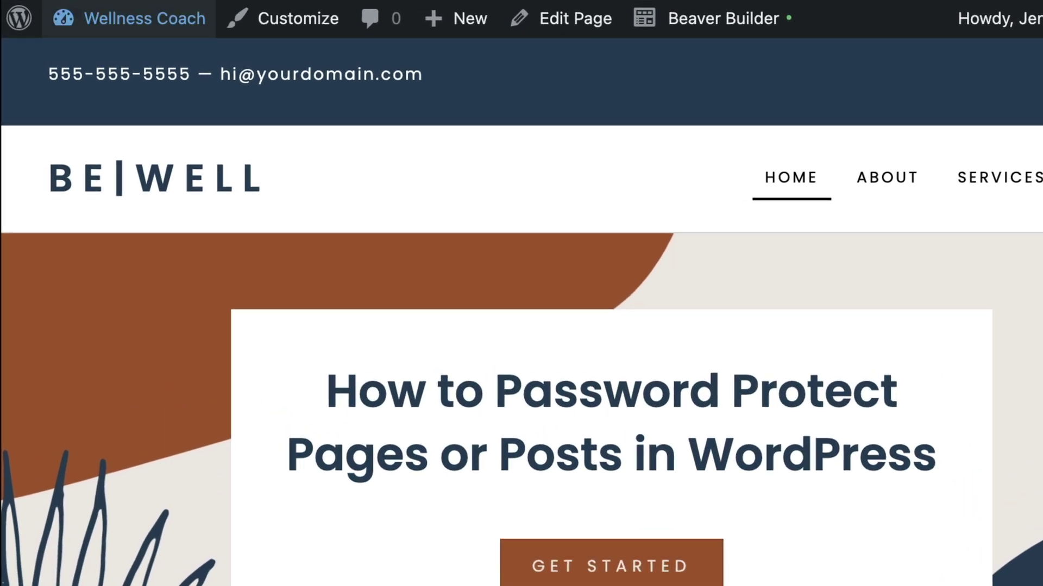
In Pages > All Pages, check the Home page's Password protected label and Quick Edit password
mouse_move(124, 16)
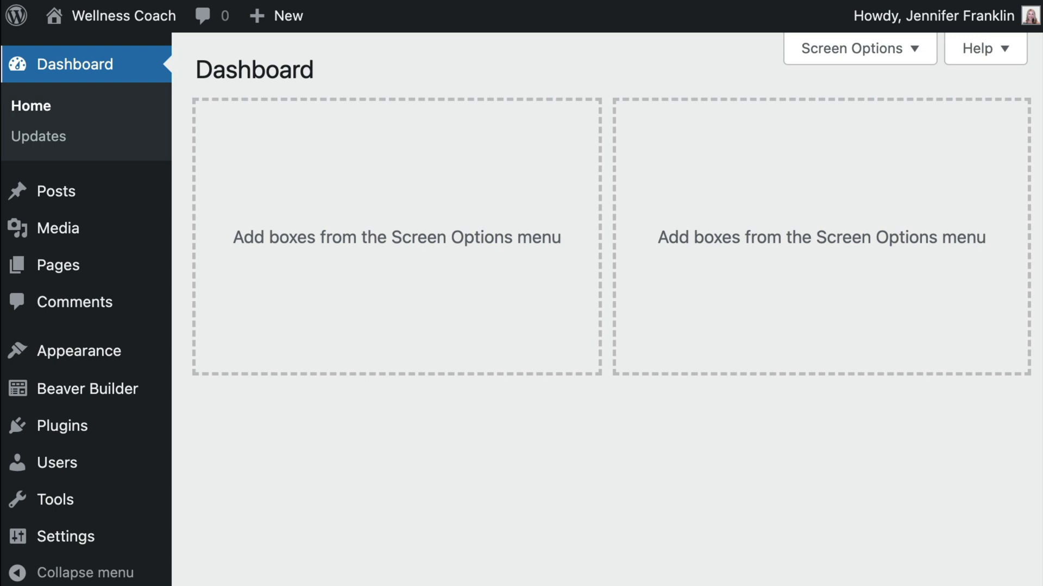
click(124, 265)
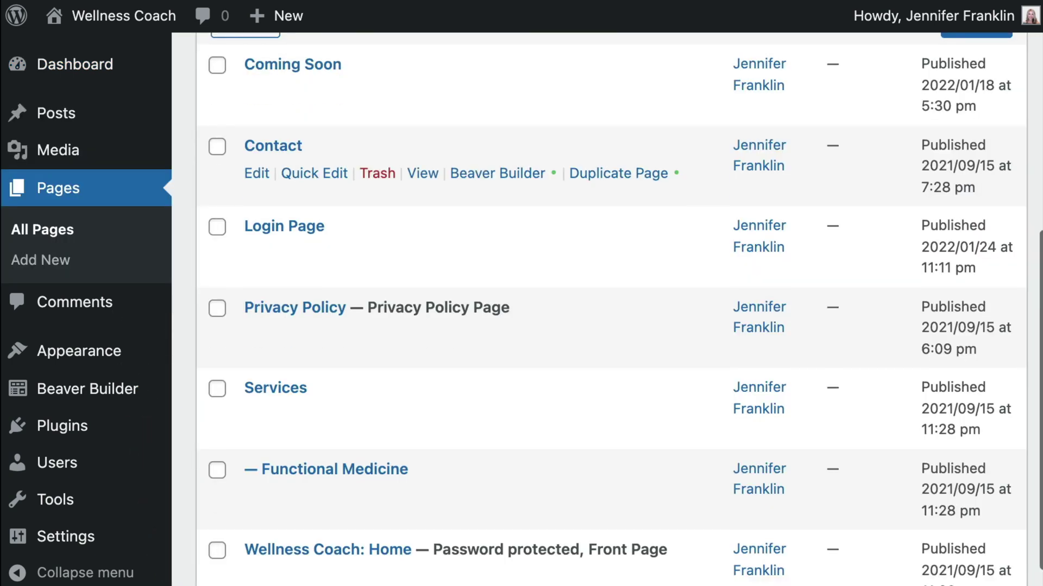
scroll(611, 310, down, 3)
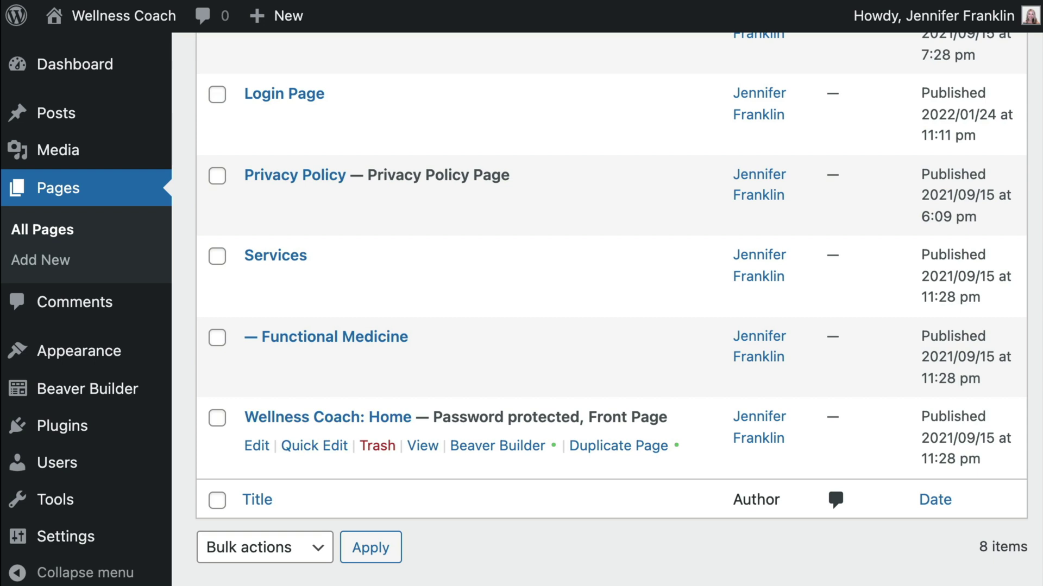
drag(667, 417, 412, 417)
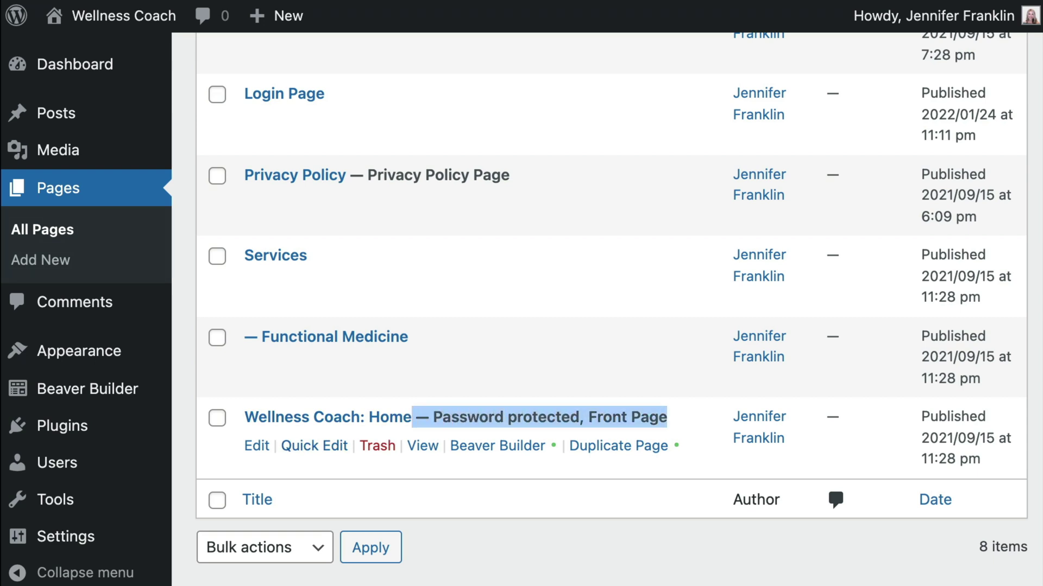
click(314, 446)
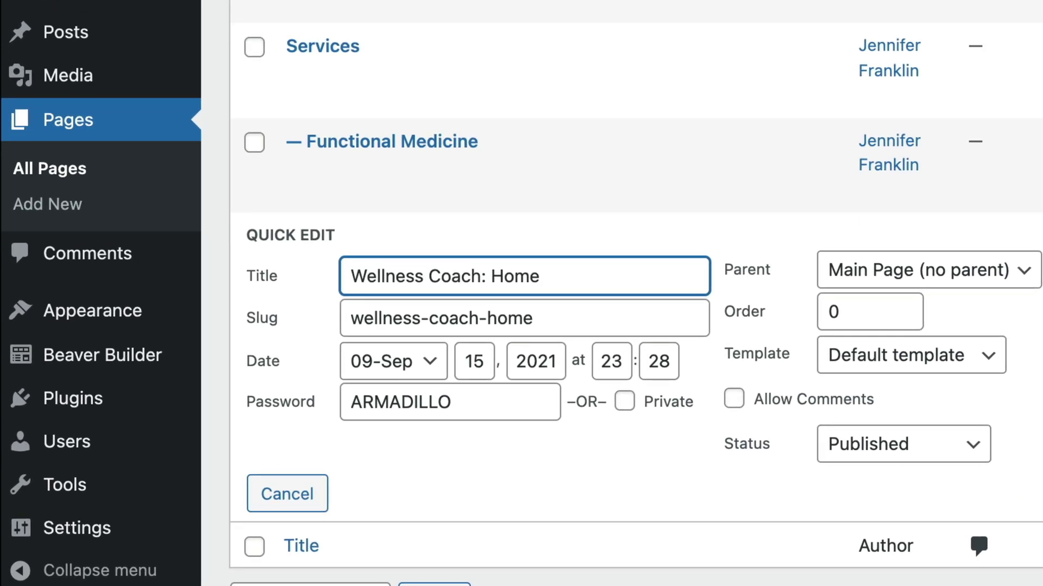
scroll(597, 309, up, 5)
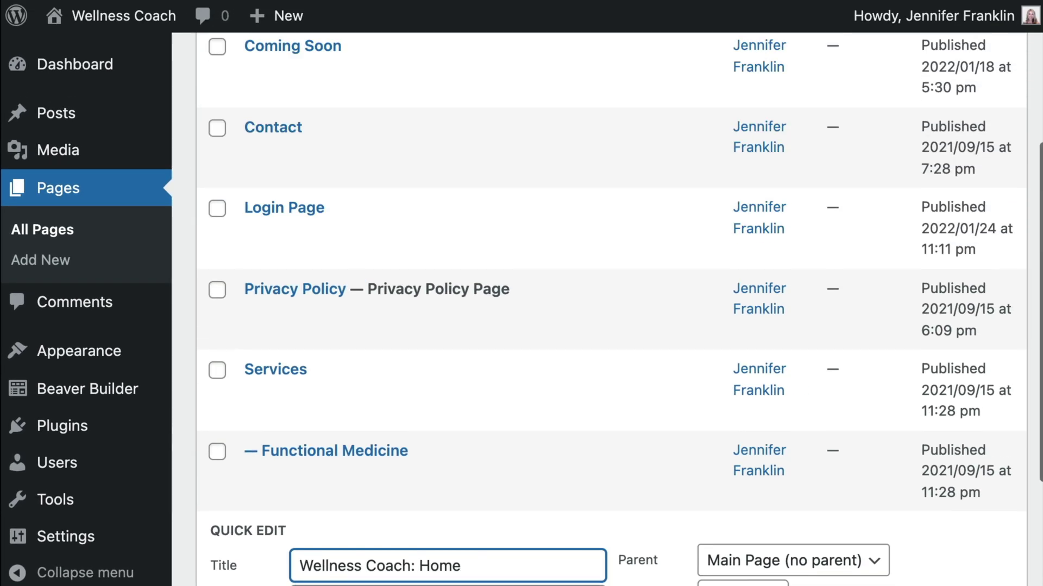
scroll(597, 309, up, 5)
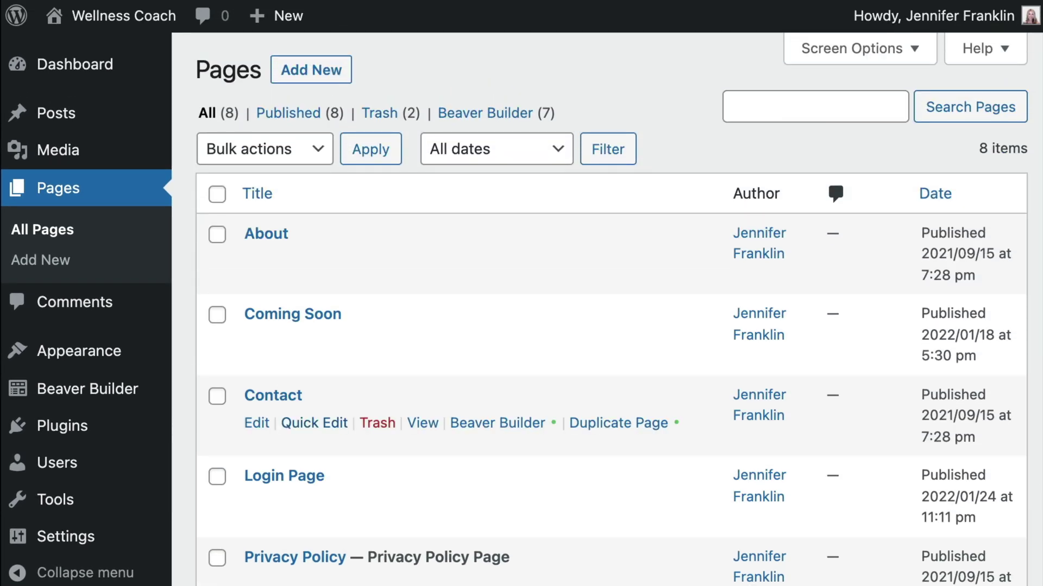
Give the Contact page its own password in Quick Edit and update it
click(314, 423)
scroll(499, 559, down, 2)
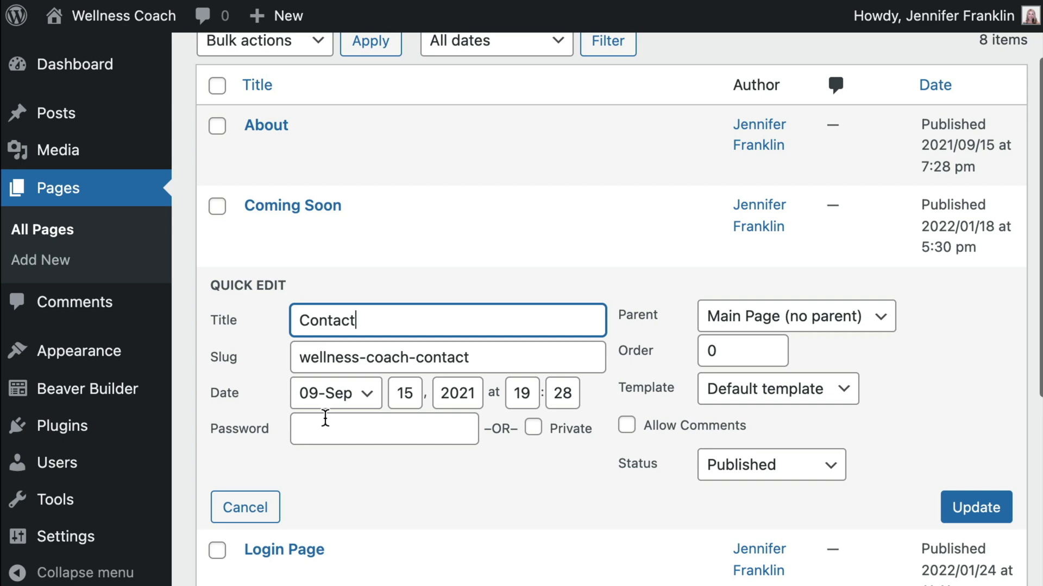
click(325, 421)
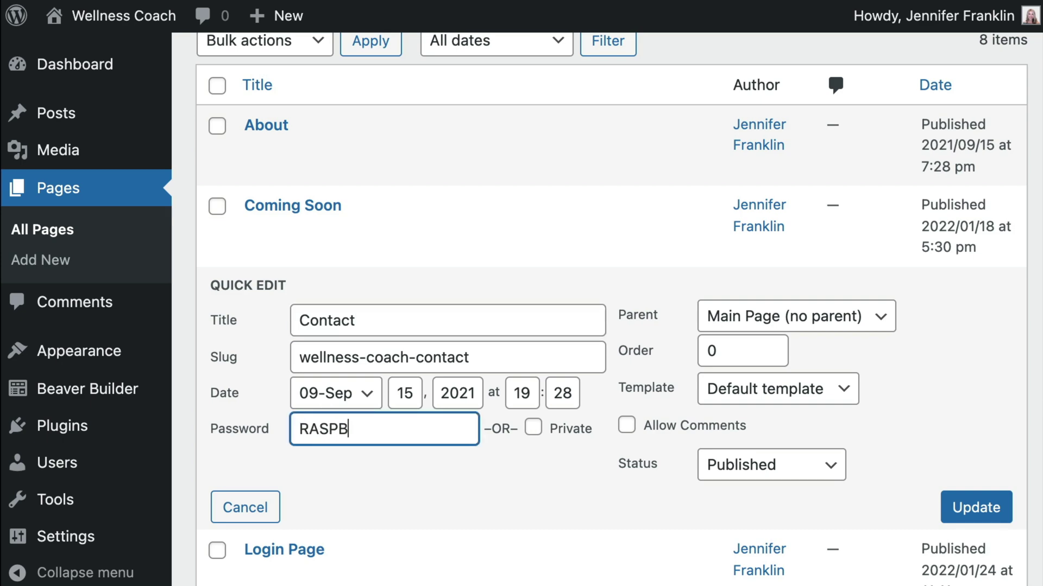
key(ctrl+a)
click(955, 510)
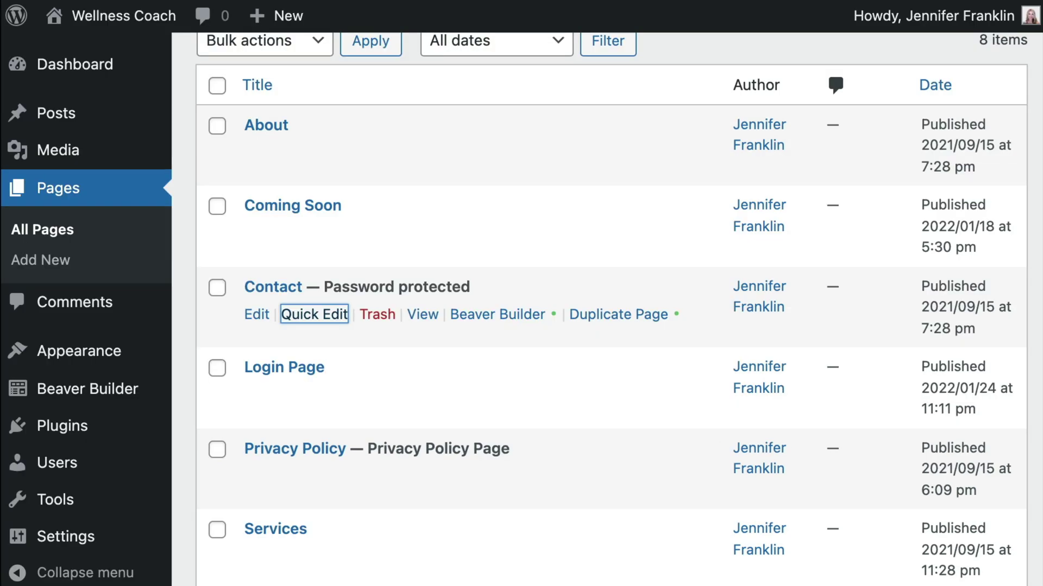
drag(470, 286, 324, 286)
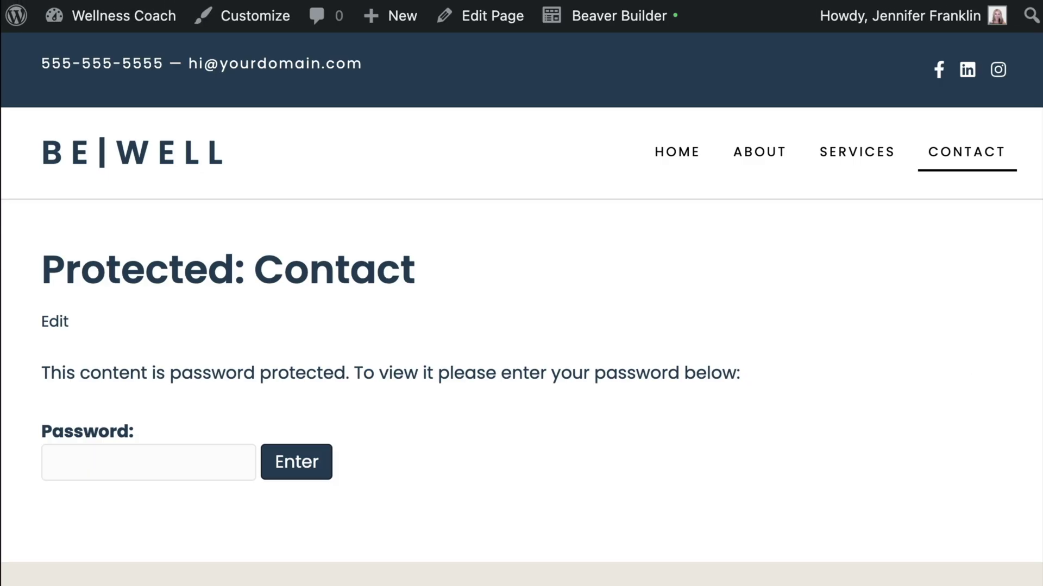
Paste the password into the live Contact page prompt to reveal 'Ready to get started?'
click(148, 462)
key(ctrl+v)
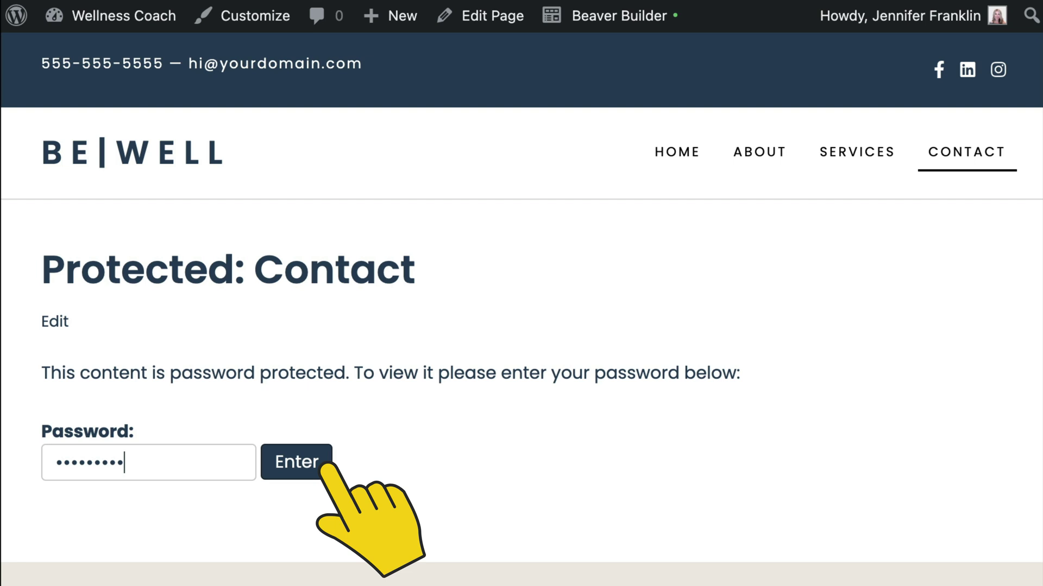
key(Return)
scroll(521, 304, down, 3)
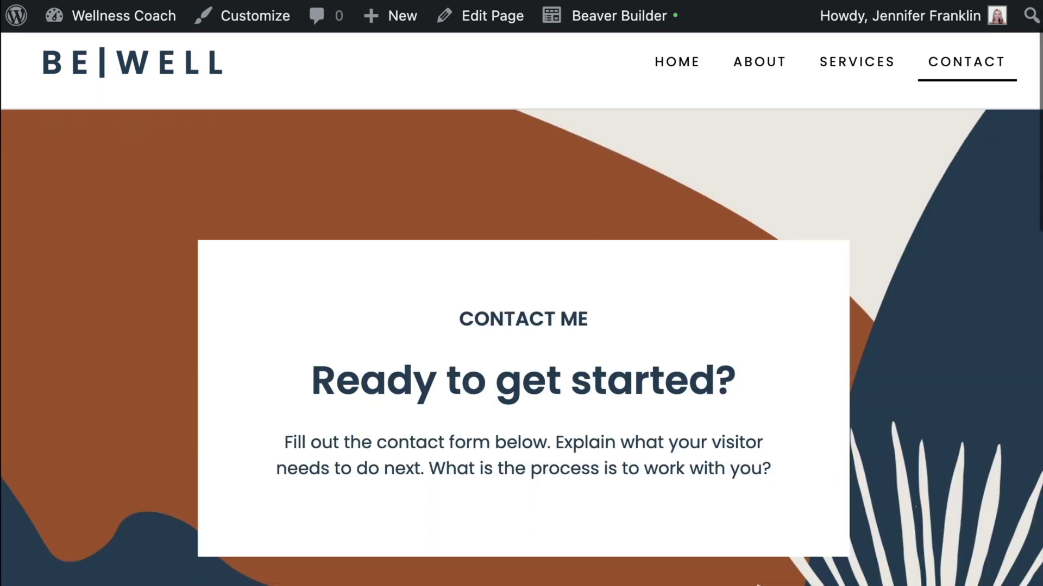